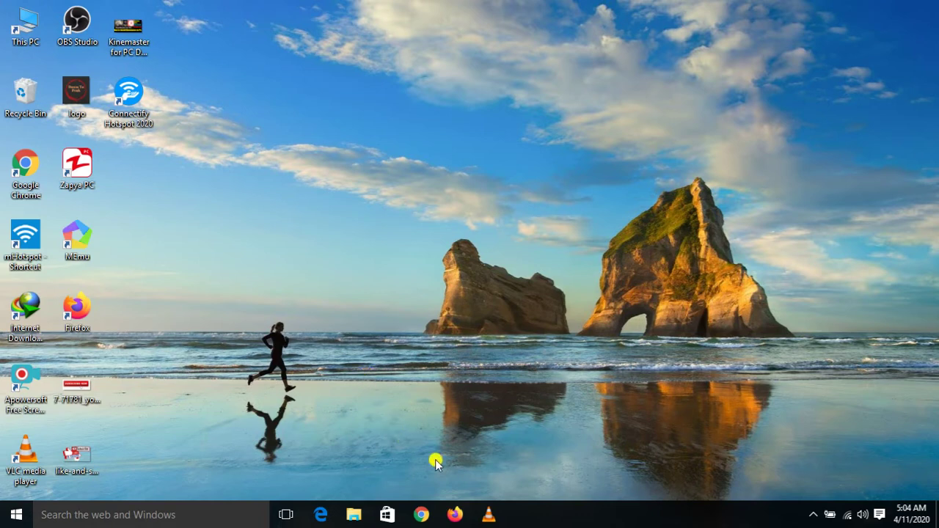
Open Google Chrome and go to the Google Drive welcome page from the list of Google apps
left_click(421, 514)
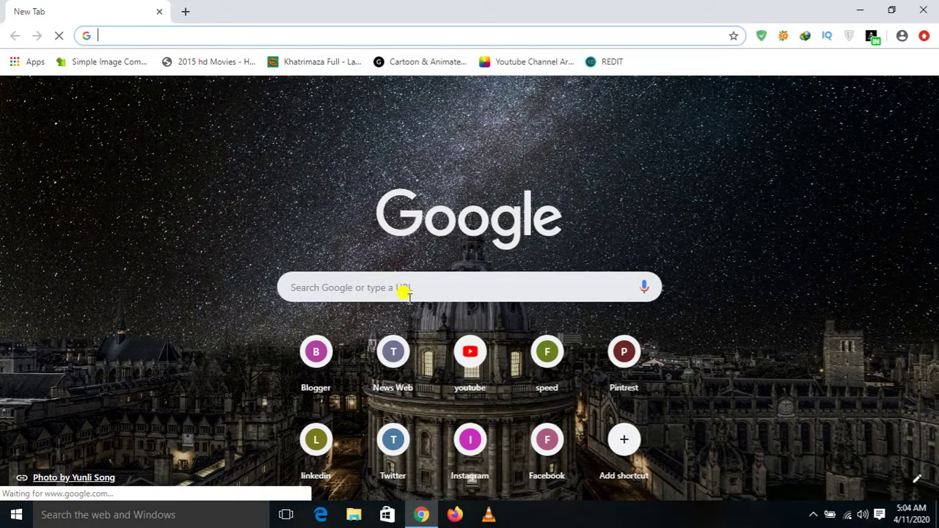
left_click(407, 295)
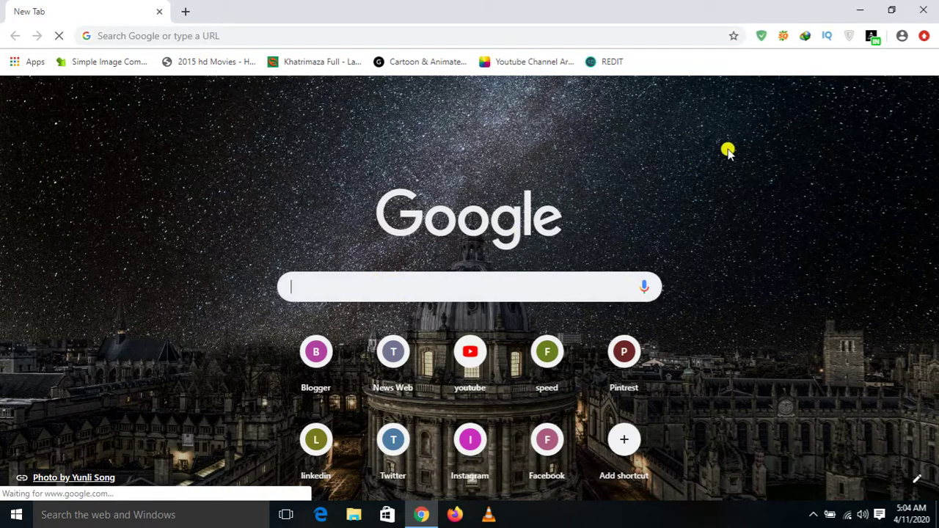
left_click(377, 287)
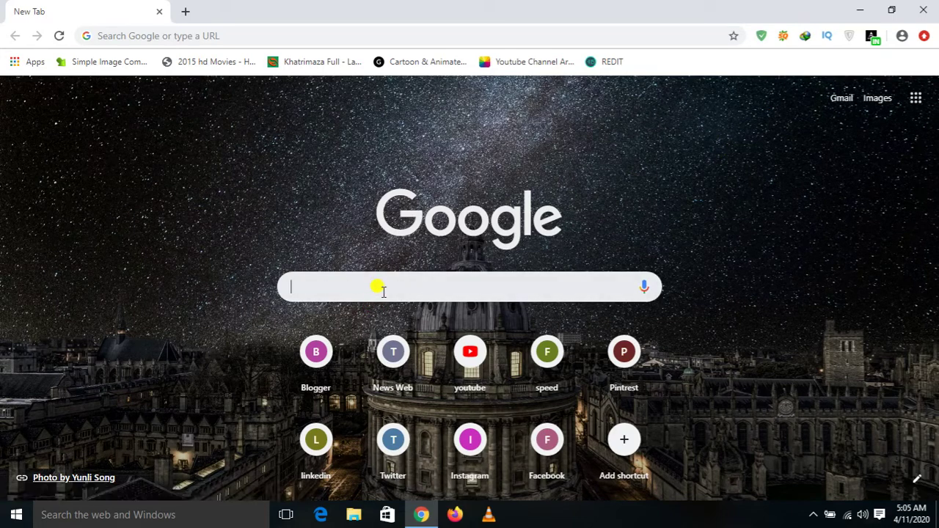
left_click(916, 98)
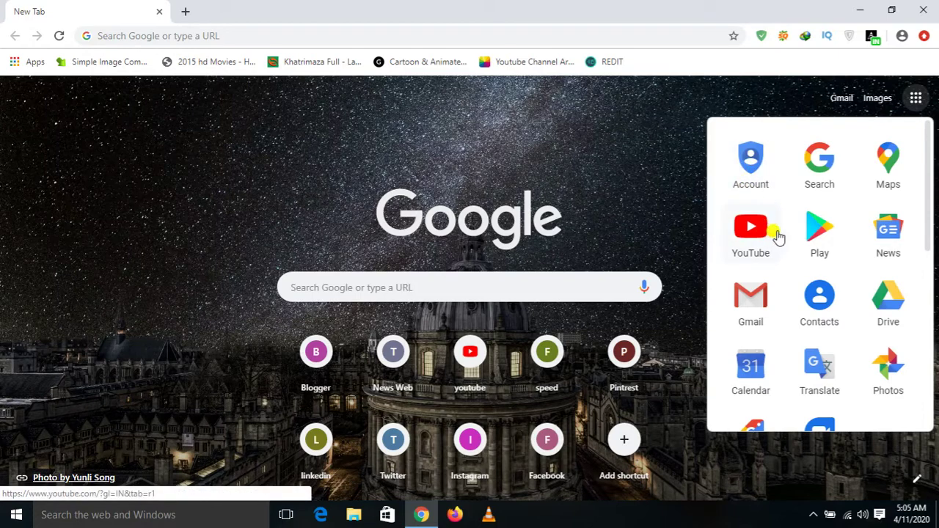
left_click(886, 301)
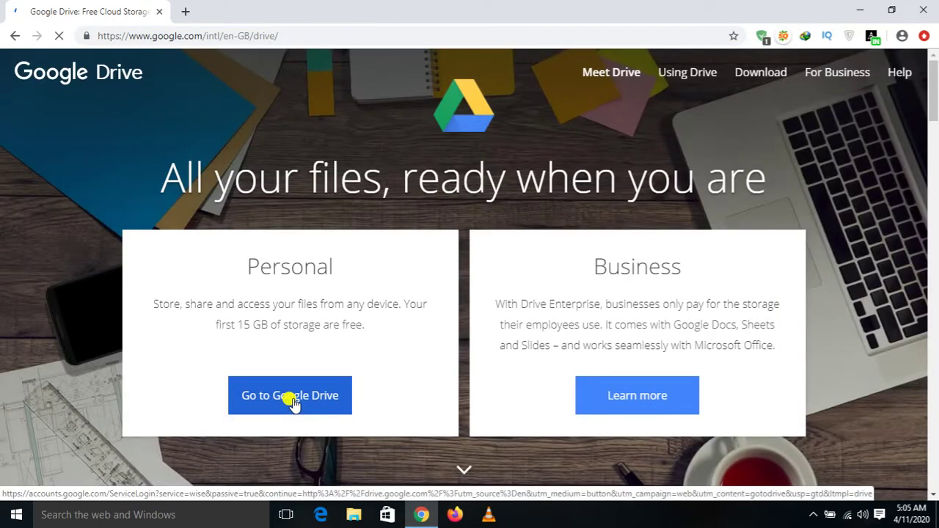
Try to sign in to personal Google Drive with the prefilled account e-mail and account password
left_click(292, 401)
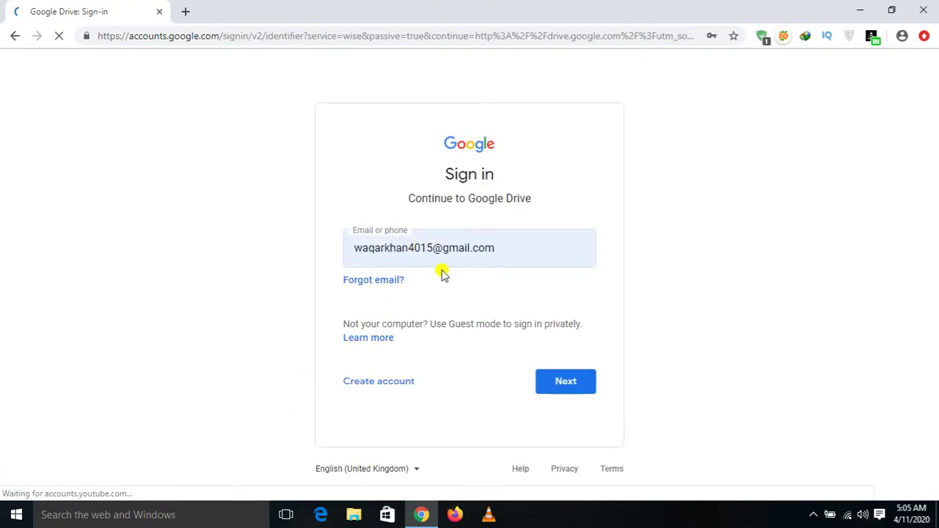
left_click(548, 379)
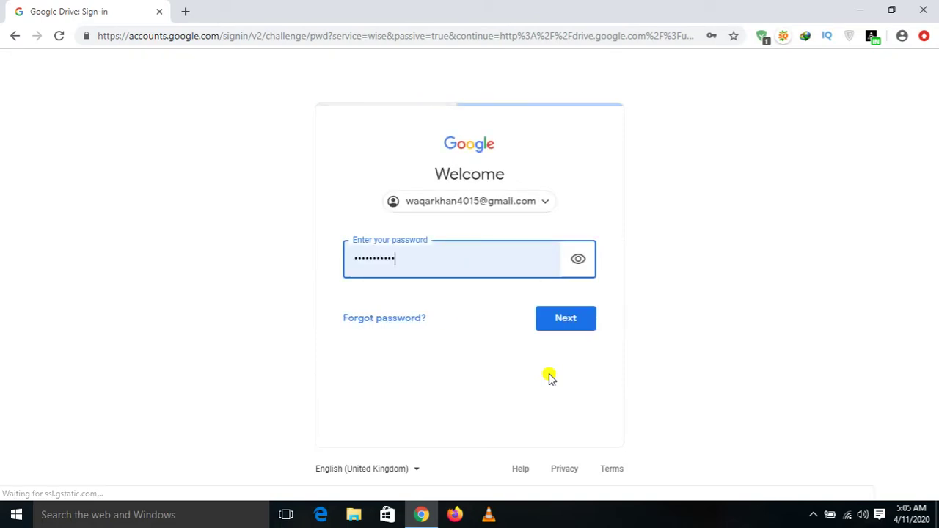
left_click(568, 318)
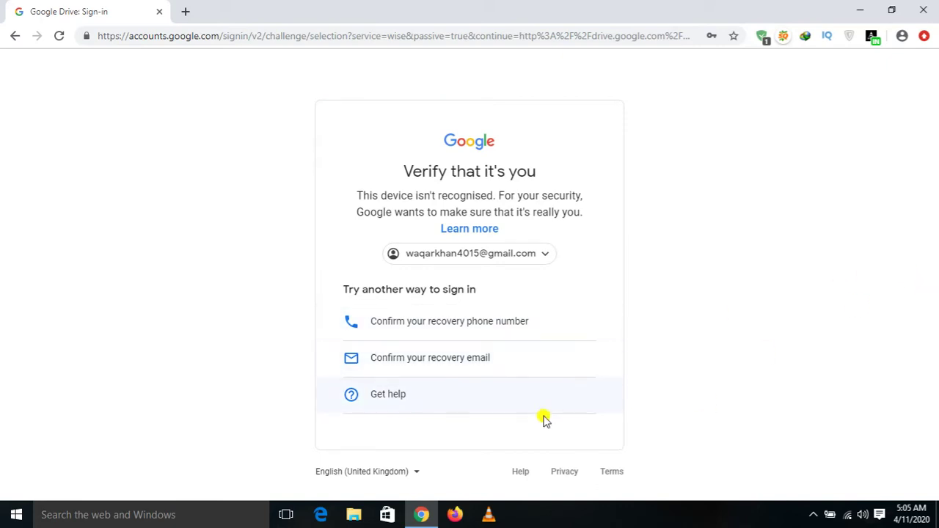
Disconnect the ASTAR VPN extension from its India server and reload the Google verification page
left_click(872, 36)
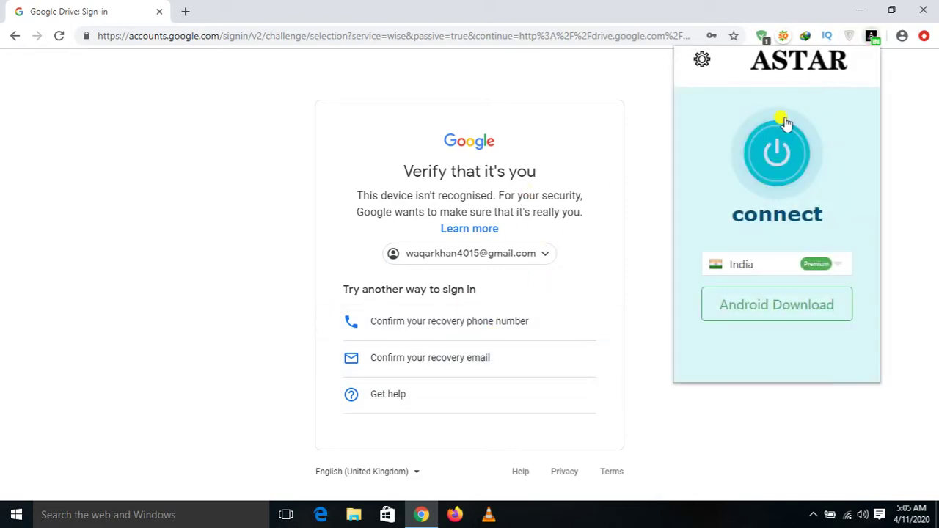
left_click(768, 160)
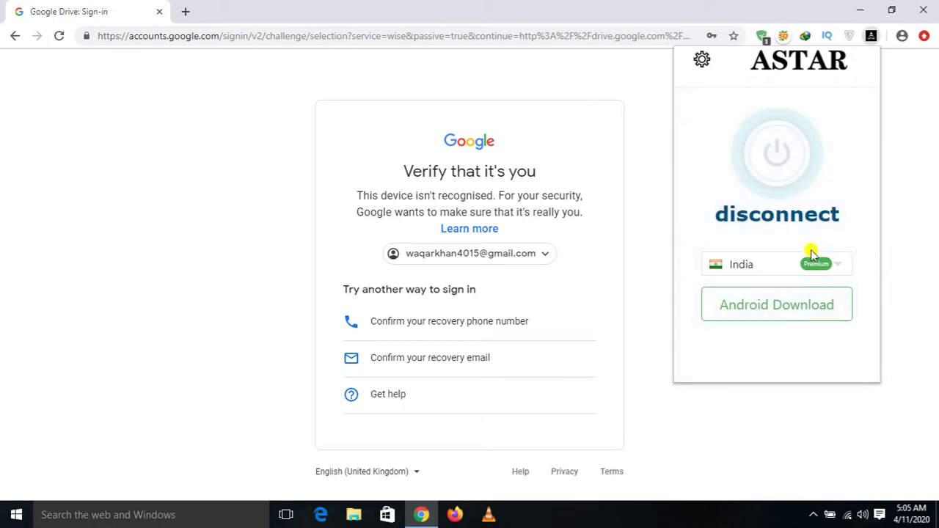
left_click(438, 83)
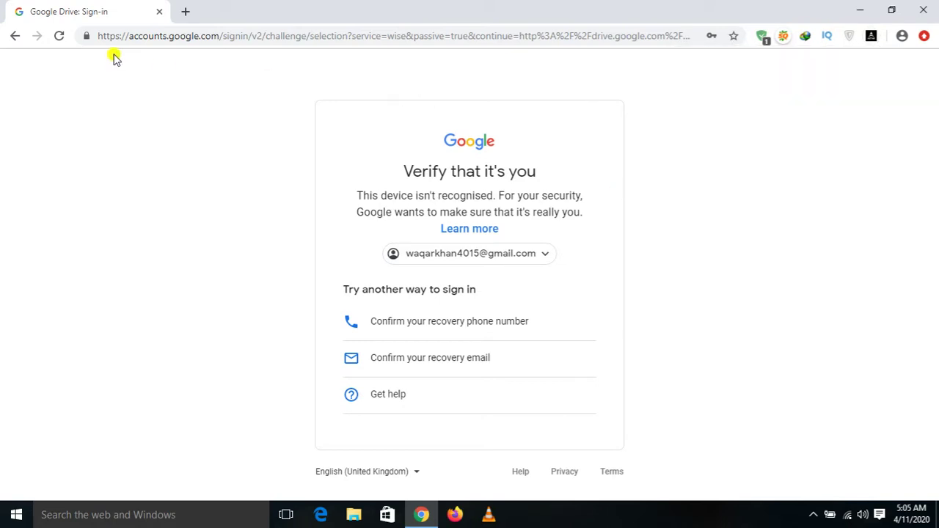
left_click(59, 36)
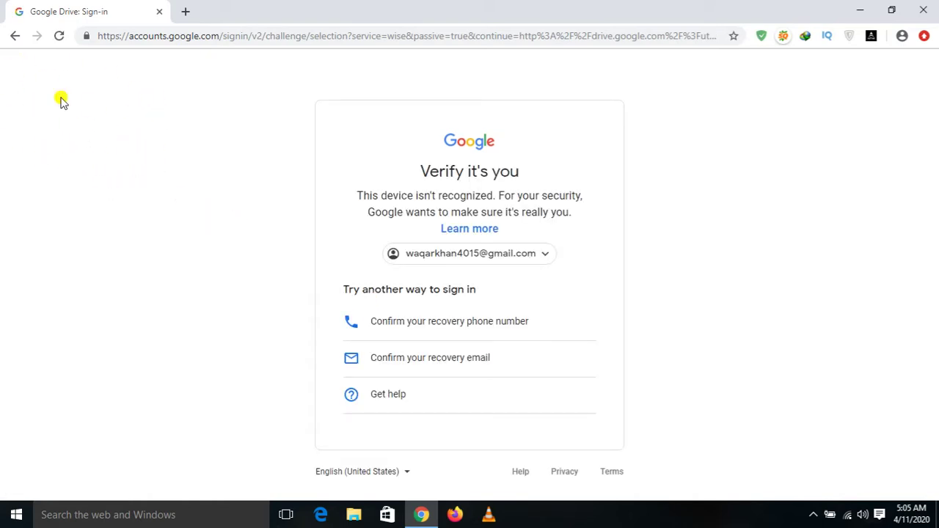
Return to the Google Drive welcome page and sign in to personal Drive with the prefilled e-mail and account password
left_click(15, 37)
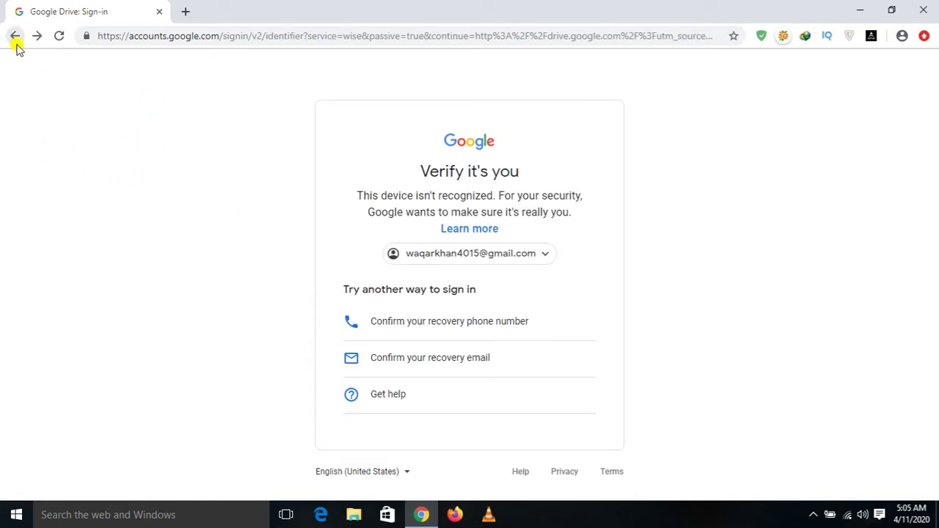
left_click(16, 42)
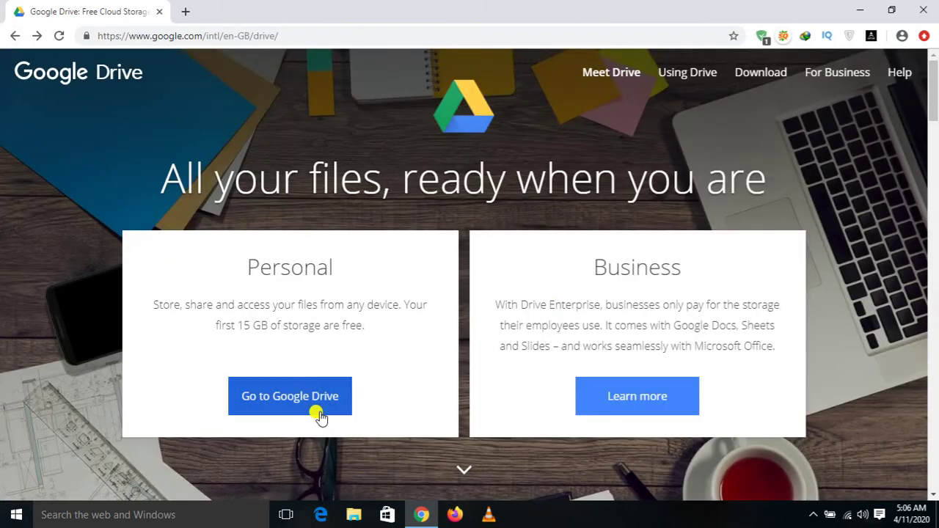
left_click(319, 415)
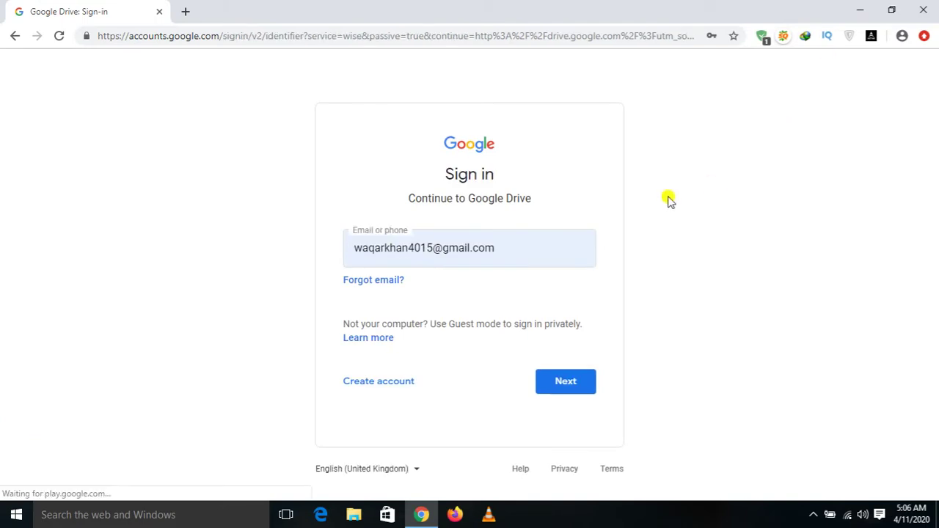
left_click(571, 383)
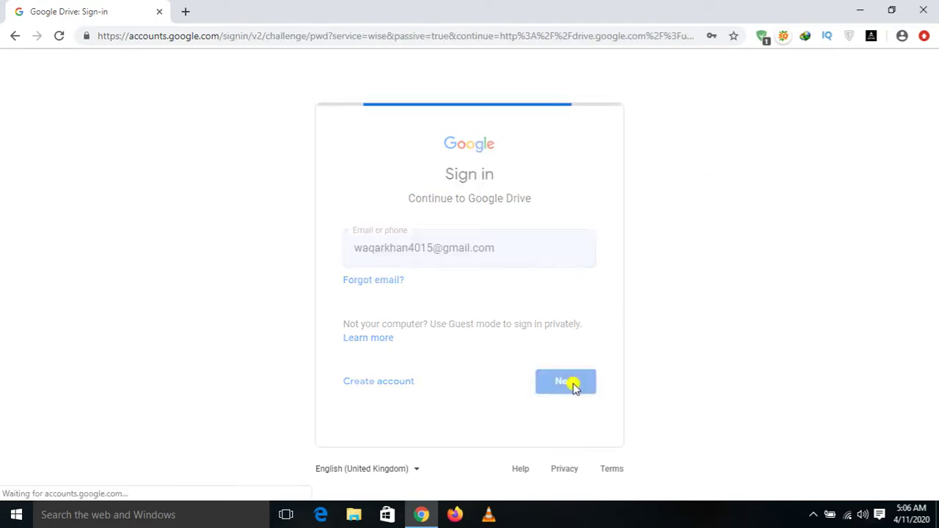
left_click(577, 328)
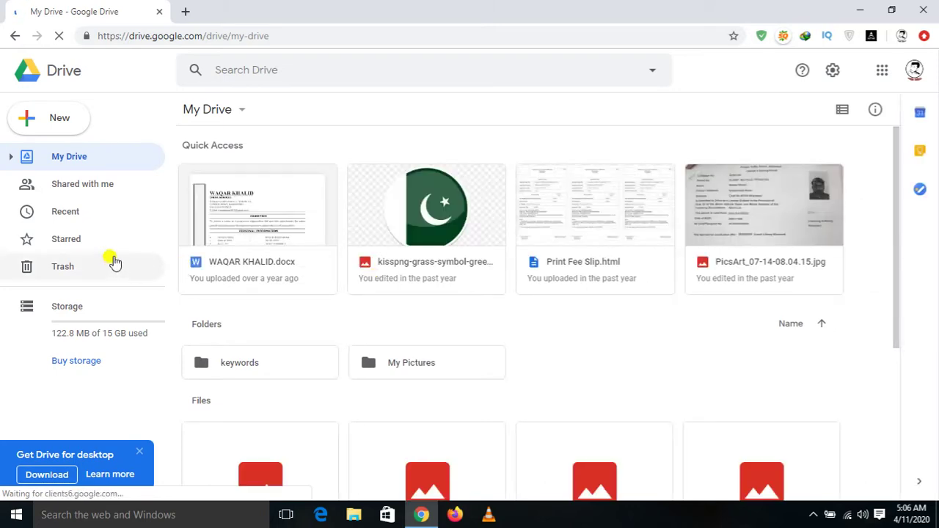
Create a new blank Google Sheets spreadsheet from My Drive
left_click(46, 124)
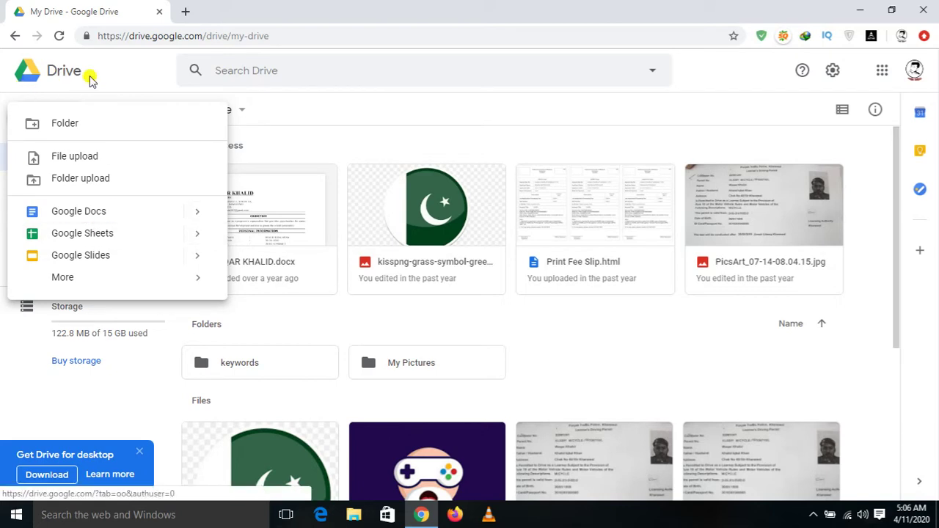
left_click(117, 70)
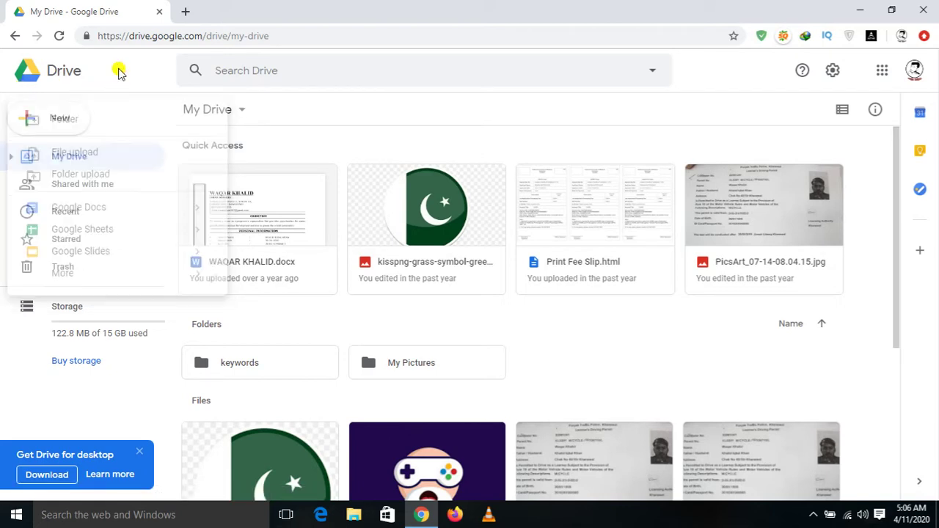
left_click(69, 124)
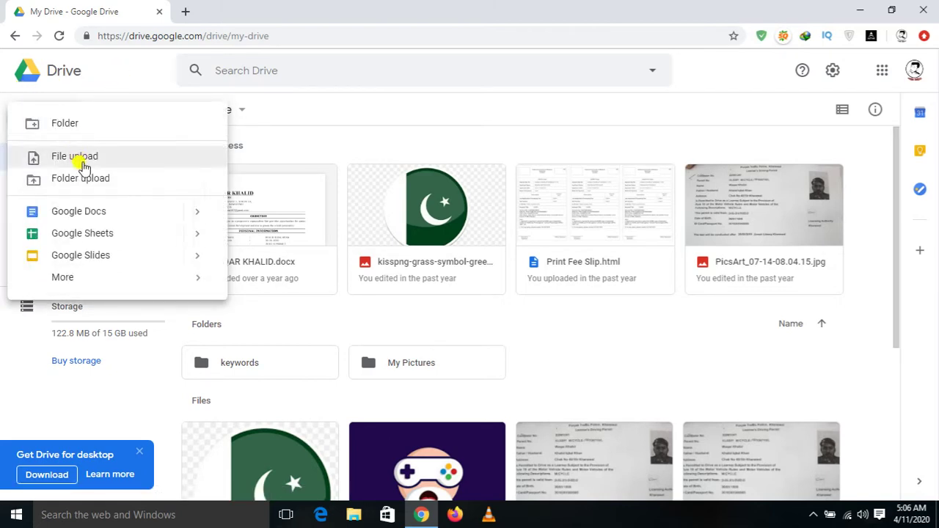
left_click(97, 243)
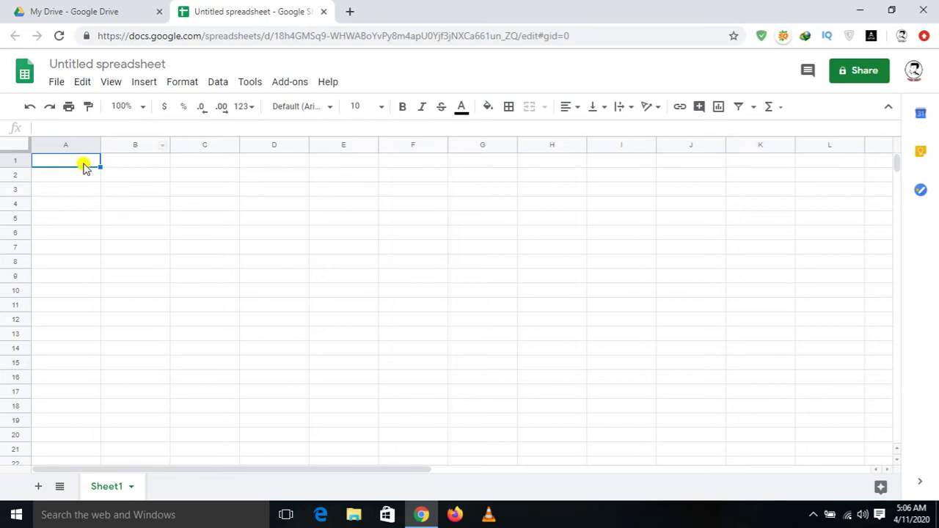
Go back to My Drive and create a new blank Google Docs document
left_click(88, 9)
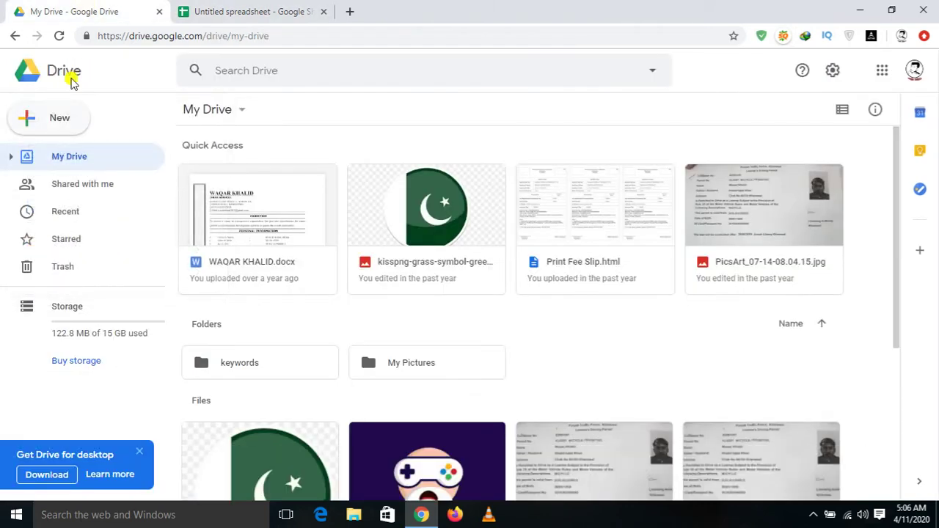
left_click(60, 119)
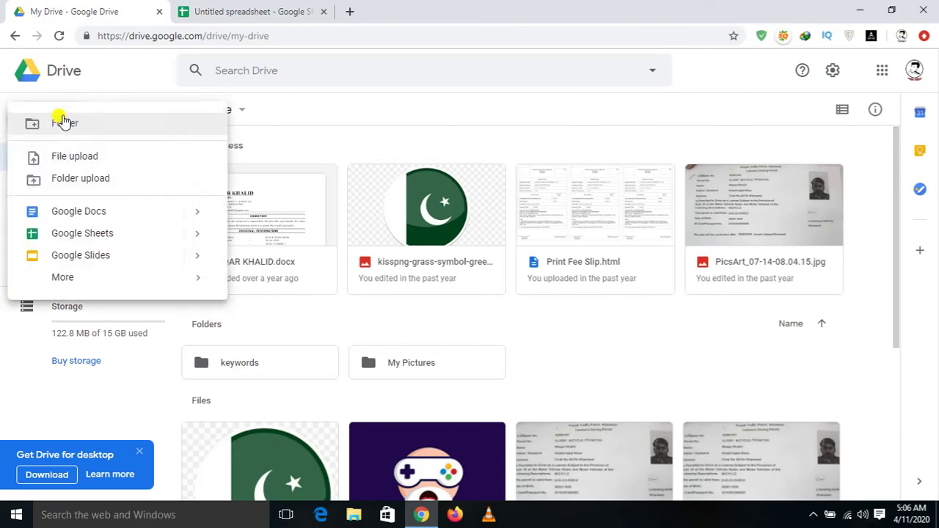
left_click(88, 215)
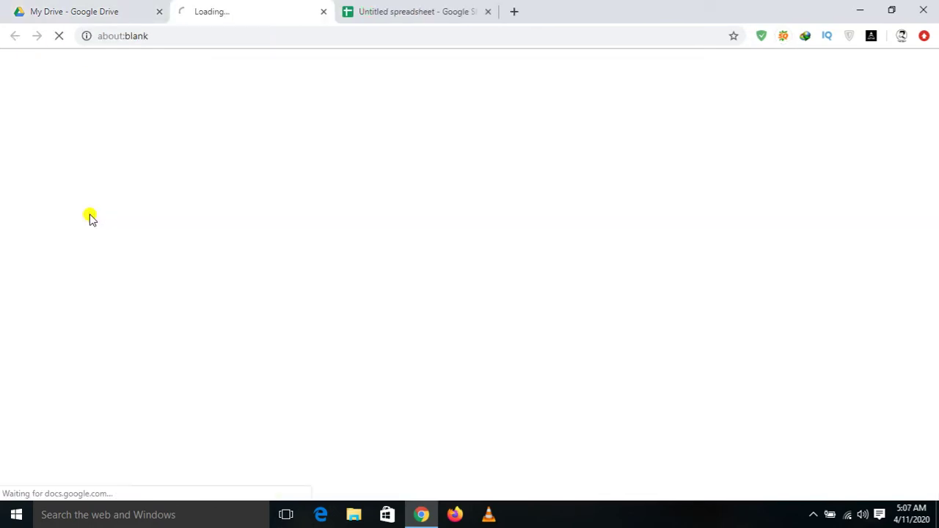
Return to My Drive and create a new blank Google Slides presentation
left_click(99, 9)
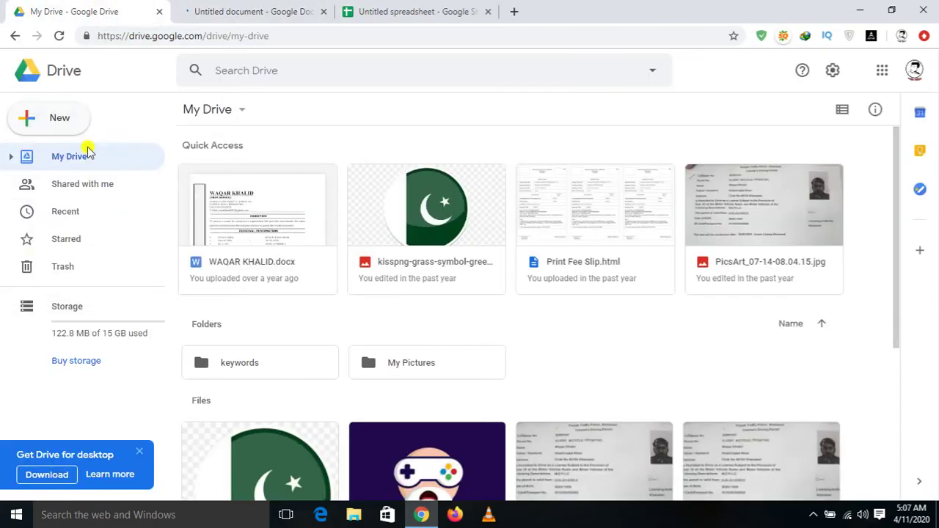
left_click(70, 125)
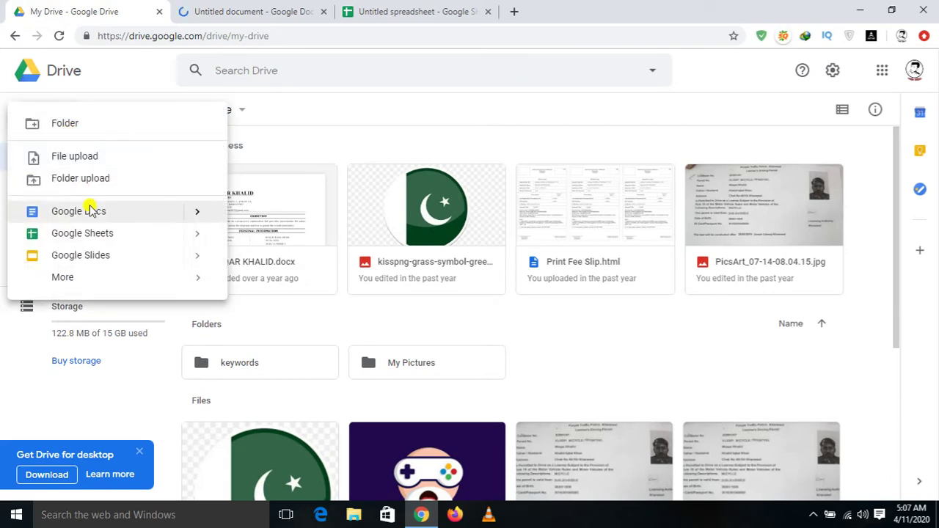
left_click(88, 255)
Look over the new untitled document, presentation and spreadsheet in turn
left_click(437, 8)
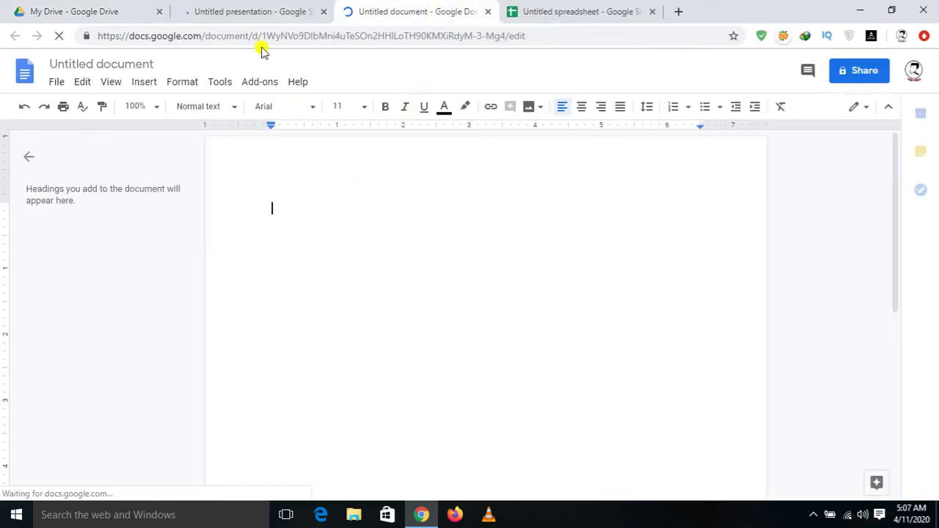
left_click(262, 8)
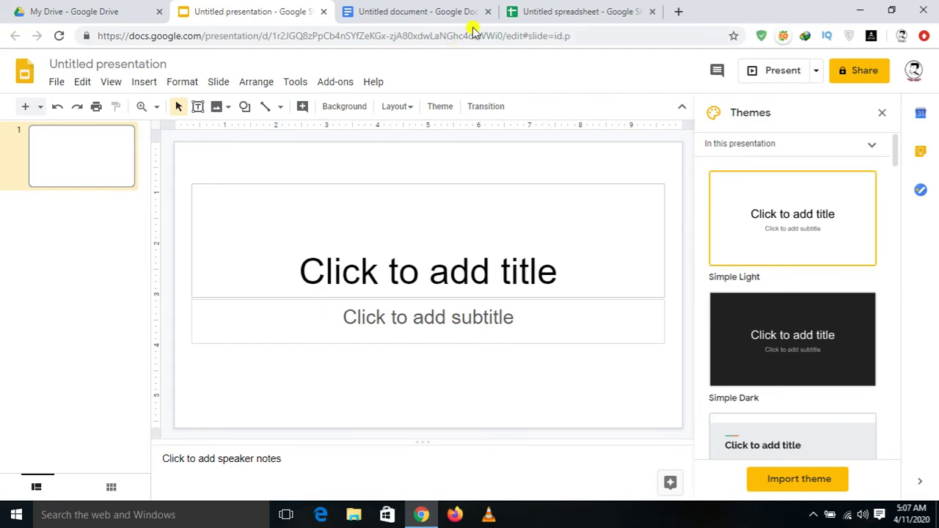
left_click(443, 16)
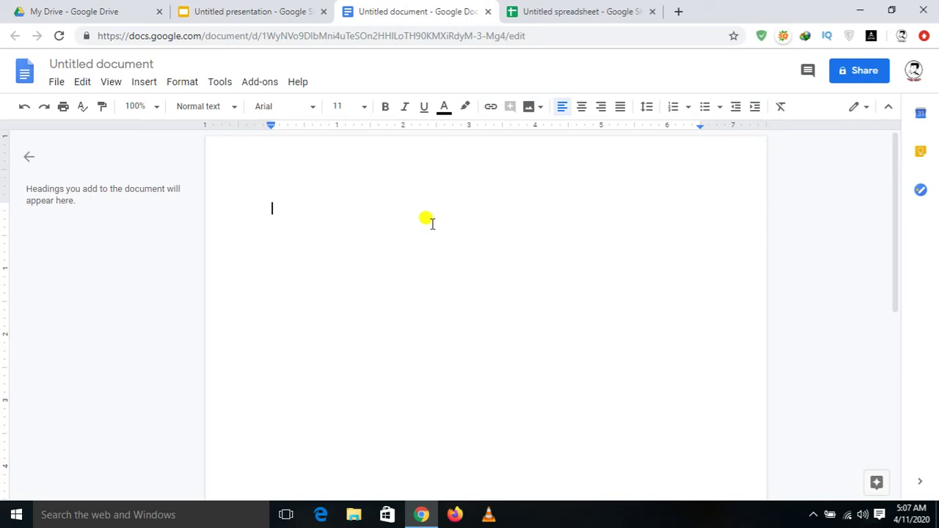
left_click(576, 15)
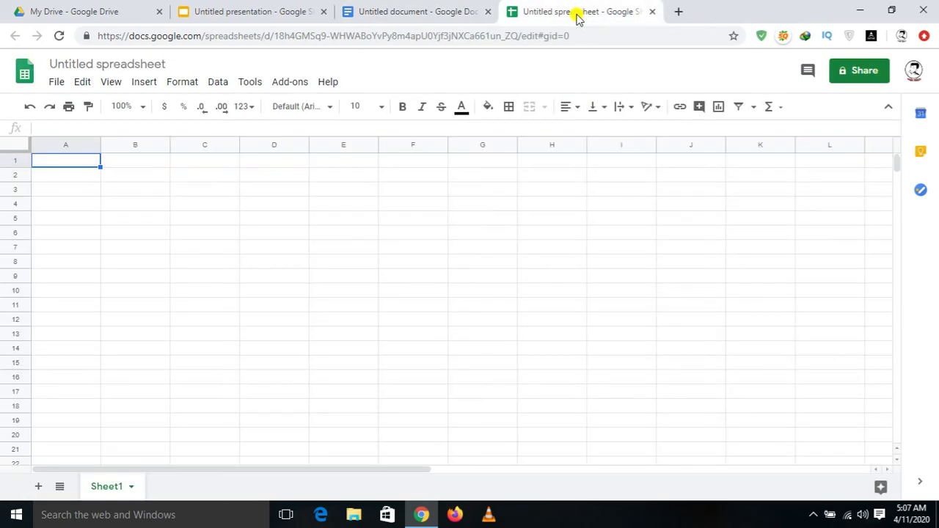